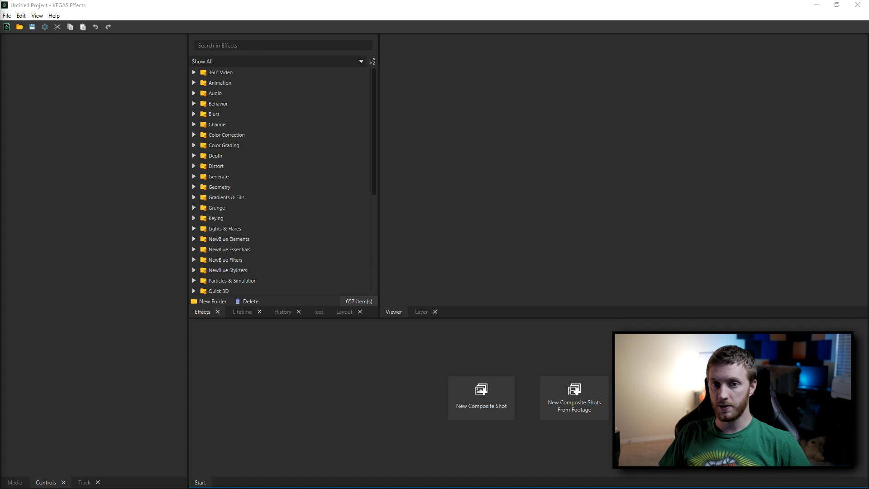
# - Import VID_20190816_194035035.mp4 and create a composite shot from that footage
pyautogui.moveTo(374, 149); pyautogui.dragTo(74, 131)
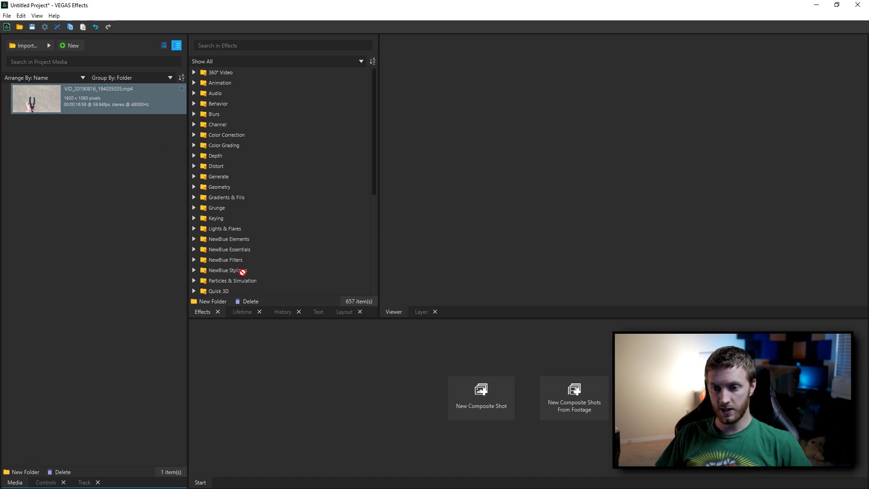
pyautogui.click(322, 377)
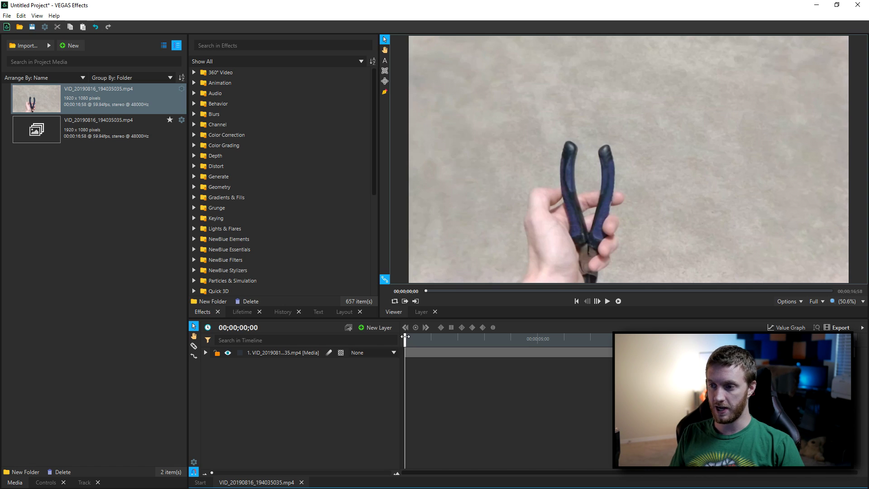
# - Play the pliers clip through, then add a Tracker under the video layer's Tracks
pyautogui.click(607, 301)
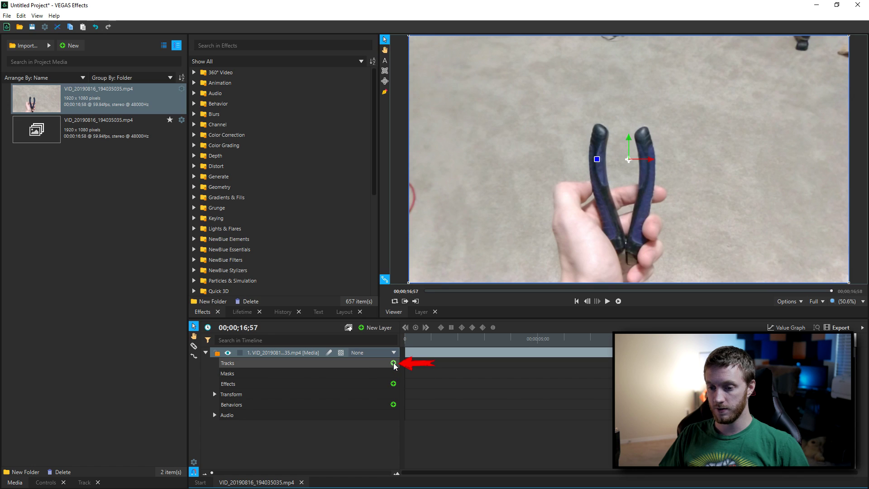
pyautogui.click(394, 363)
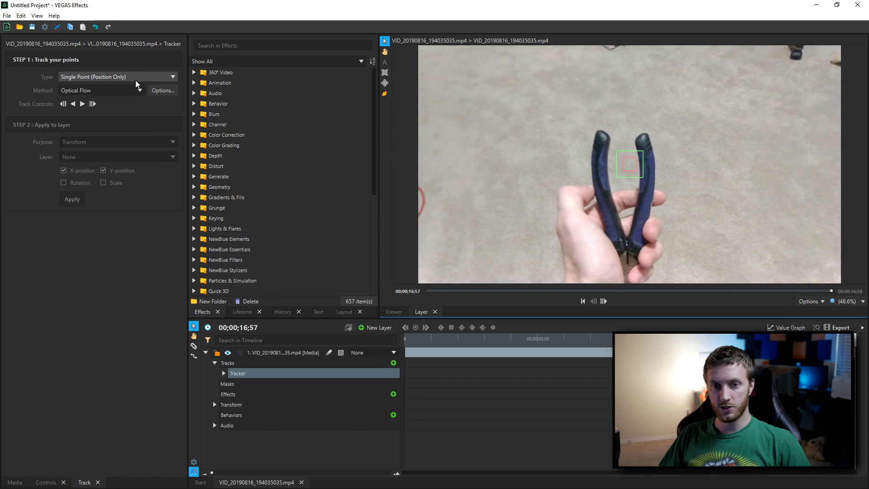
# - Set the Tracker type to Double Points (Position/Scale/Rotation)
pyautogui.click(162, 79)
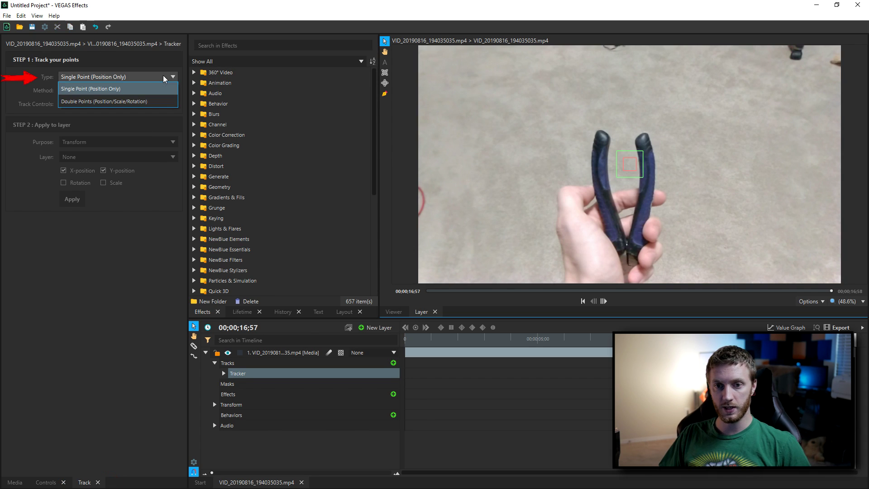
pyautogui.click(124, 101)
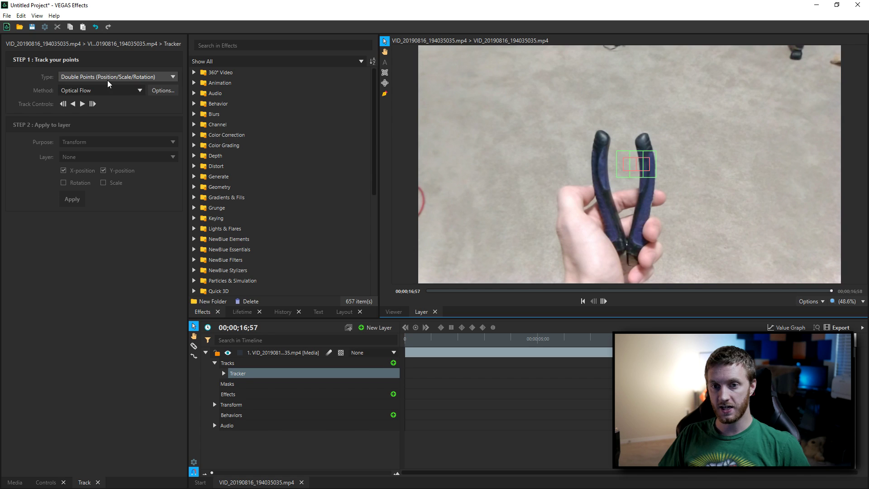
# - Place Tracking Point 1 on the left prong tip with enlarged feature and search boxes
pyautogui.click(223, 374)
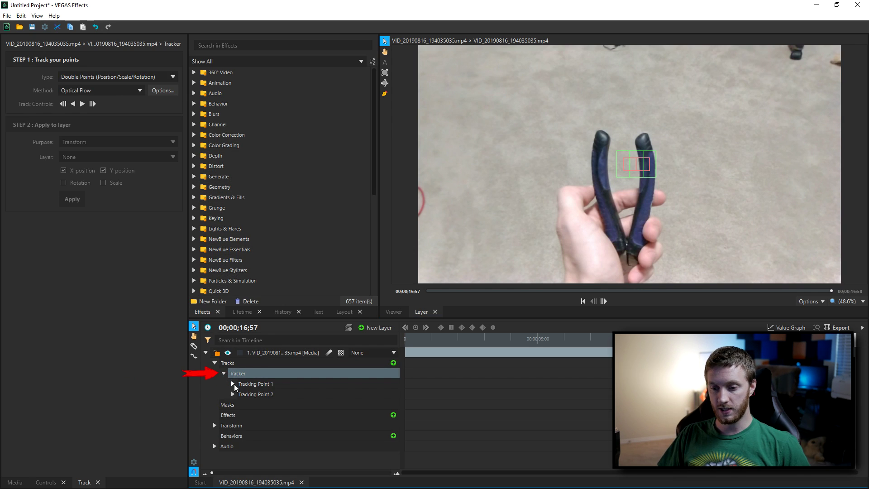
pyautogui.click(245, 384)
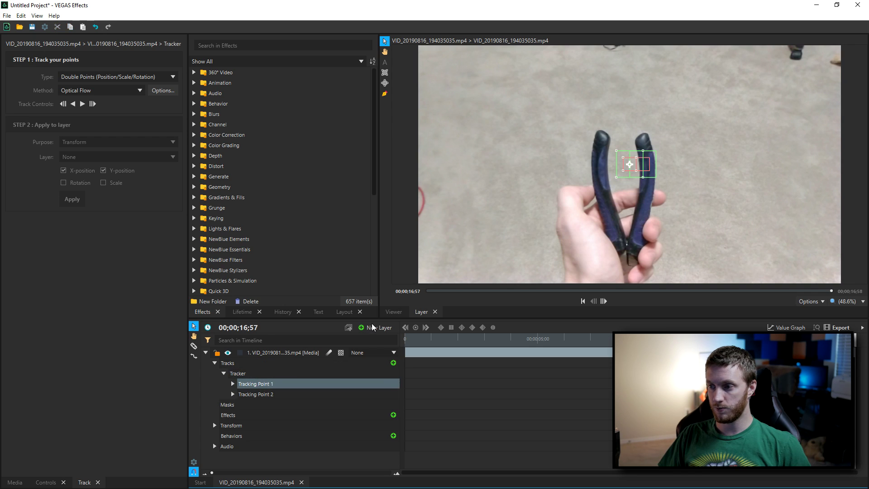
pyautogui.scroll(5, 644, 168)
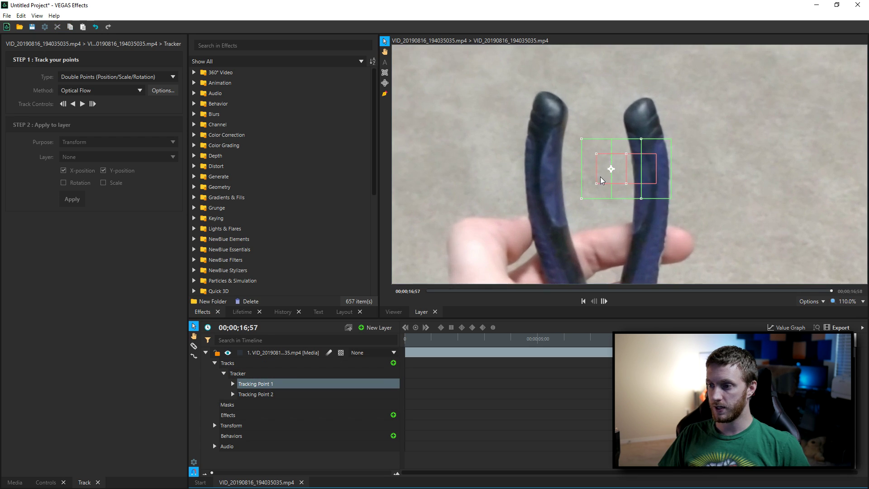
pyautogui.moveTo(604, 181); pyautogui.dragTo(540, 116)
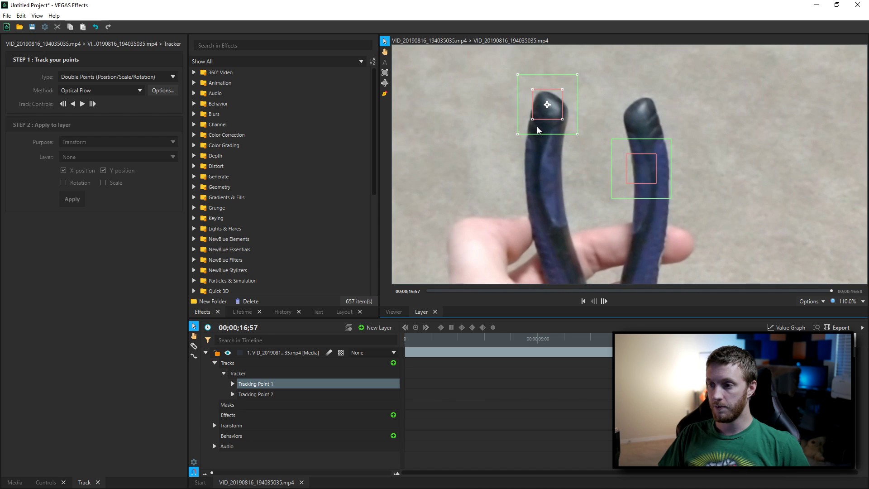
pyautogui.moveTo(539, 130); pyautogui.dragTo(502, 124)
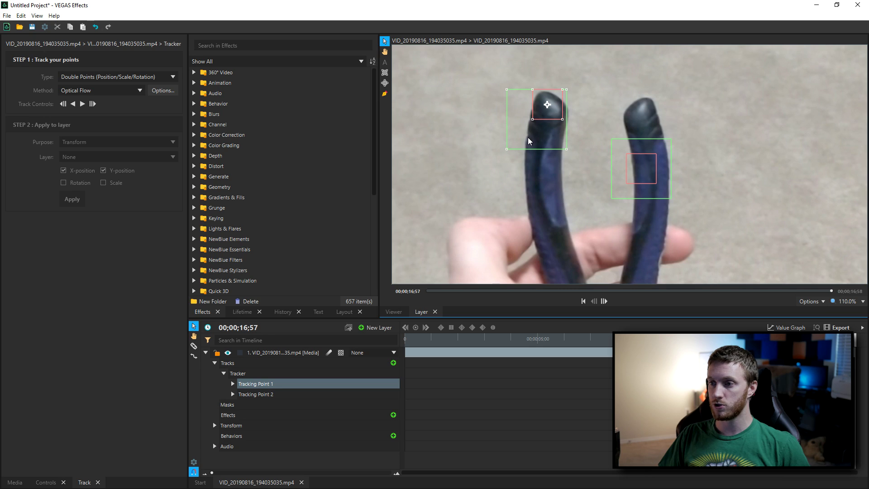
pyautogui.moveTo(526, 142); pyautogui.dragTo(538, 131)
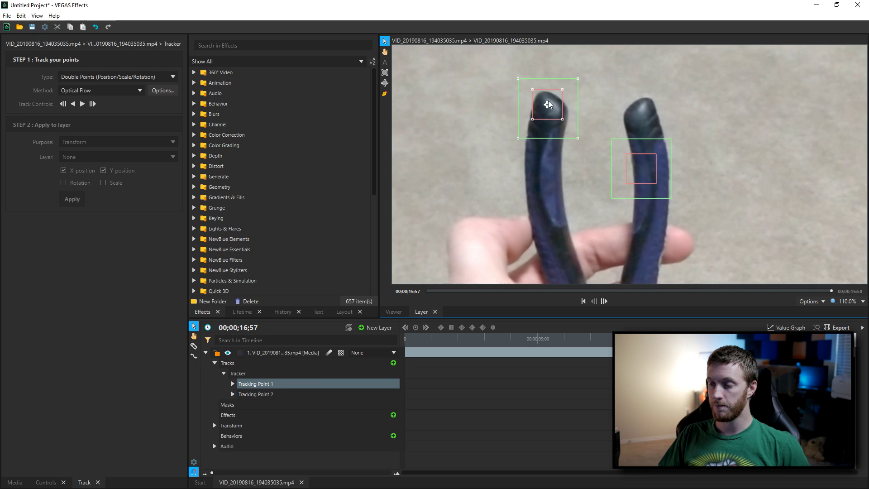
pyautogui.moveTo(563, 120)
pyautogui.mouseDown()
pyautogui.moveTo(574, 124)
pyautogui.moveTo(566, 117)
pyautogui.mouseUp()
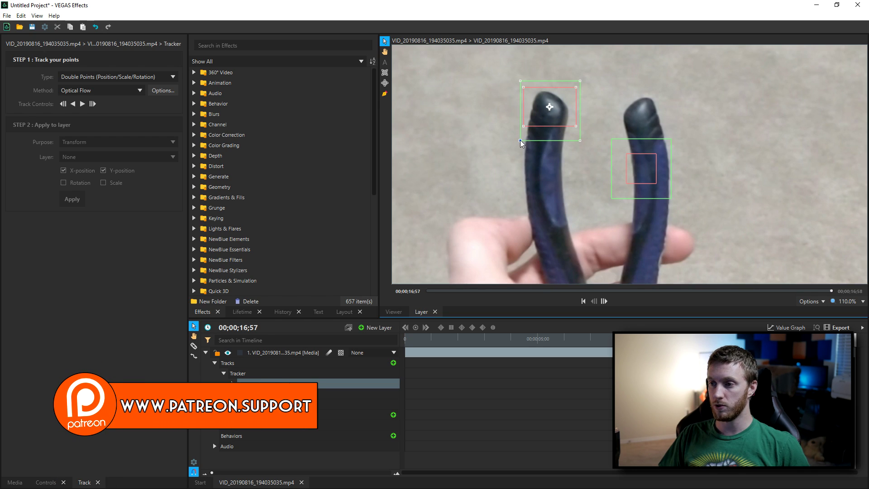
pyautogui.moveTo(520, 140); pyautogui.dragTo(482, 149)
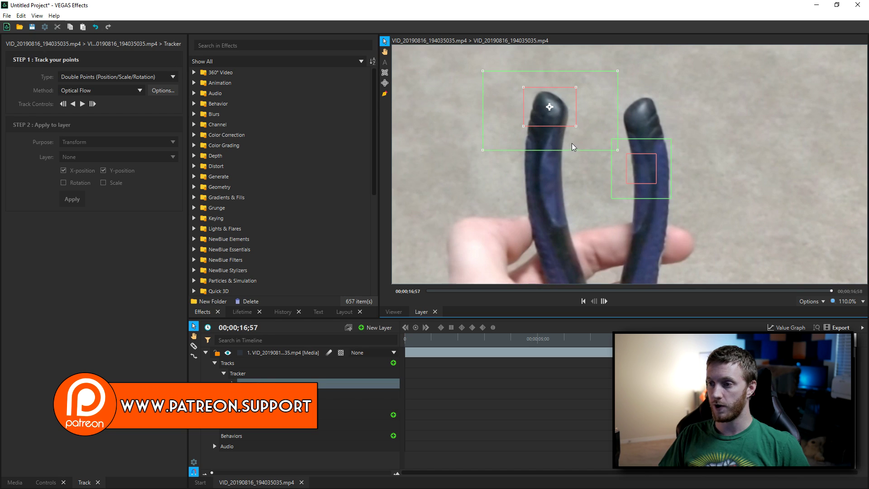
# - Place Tracking Point 2 on the right prong tip and enlarge its feature and search boxes
pyautogui.click(640, 178)
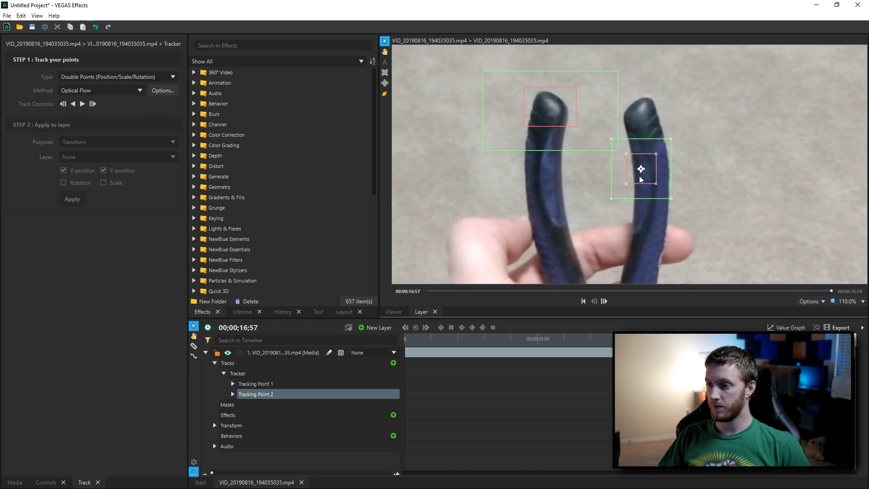
pyautogui.moveTo(633, 183); pyautogui.dragTo(615, 132)
pyautogui.moveTo(670, 140); pyautogui.dragTo(704, 153)
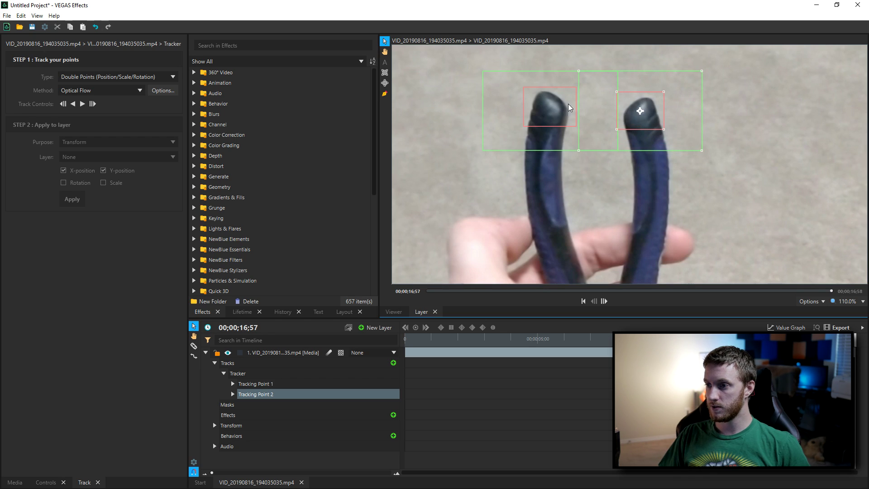
# - Return to the clip's first frame and fine-tune the tracking points' positions there
pyautogui.scroll(-3, 642, 145)
pyautogui.click(575, 132)
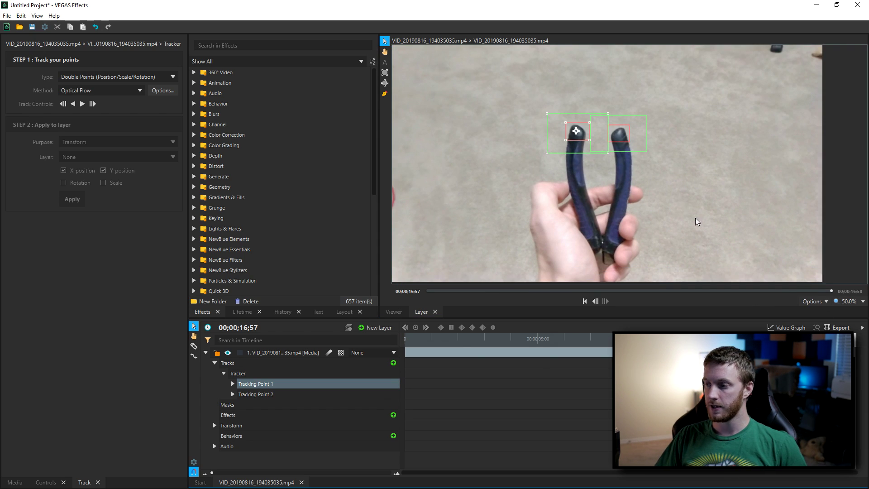
pyautogui.scroll(-1, 678, 207)
pyautogui.press('space')
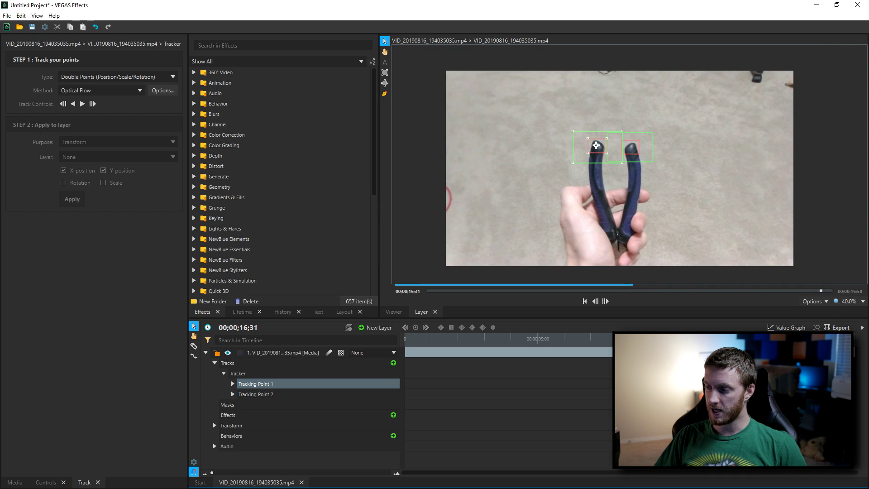
pyautogui.press('space')
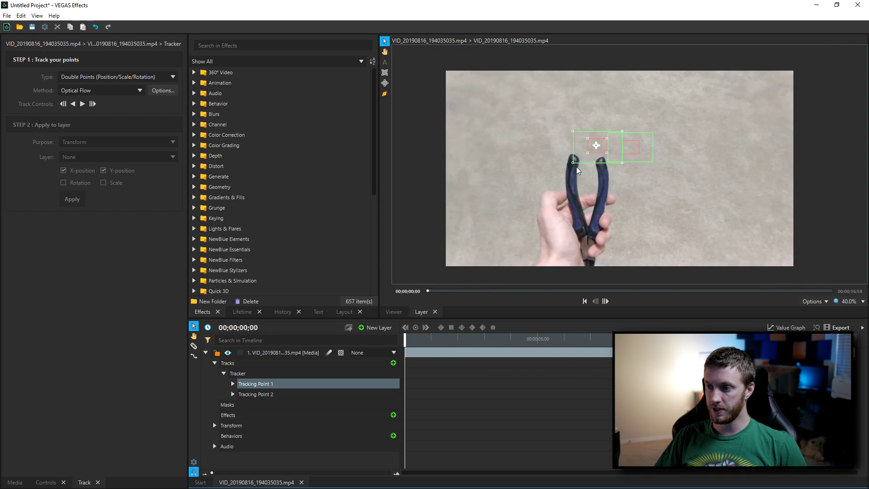
pyautogui.scroll(2, 546, 156)
pyautogui.moveTo(647, 172)
pyautogui.mouseDown()
pyautogui.moveTo(683, 154)
pyautogui.moveTo(634, 168)
pyautogui.mouseUp()
pyautogui.scroll(-2, 706, 144)
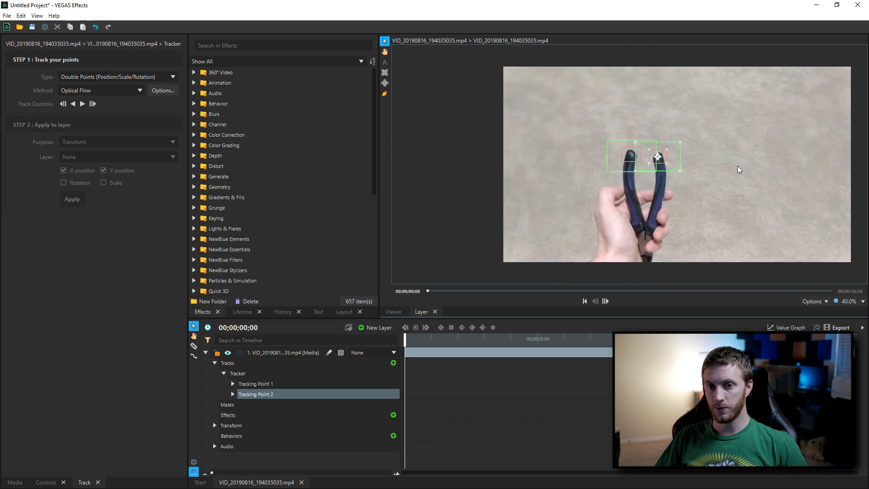
# - Track both points forward to the clip's end, inspect their keyframes, and import syf logo farcry smaller.png
pyautogui.click(82, 104)
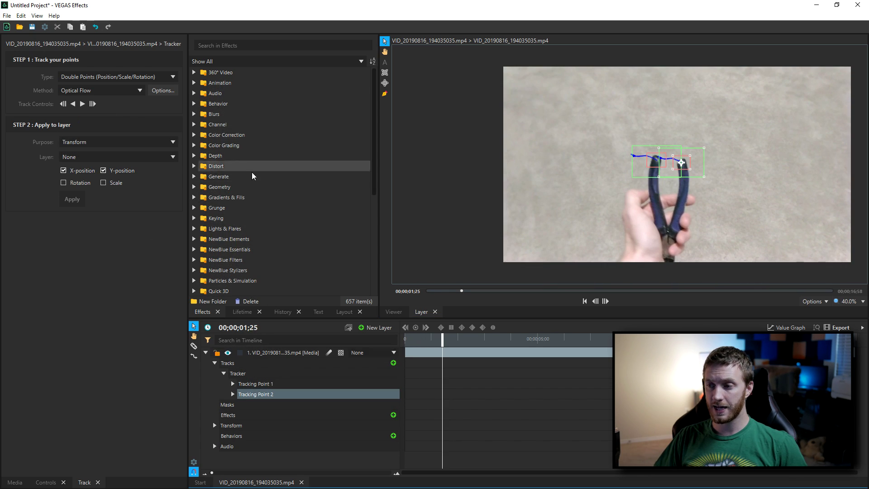
pyautogui.click(233, 384)
pyautogui.scroll(-2, 322, 246)
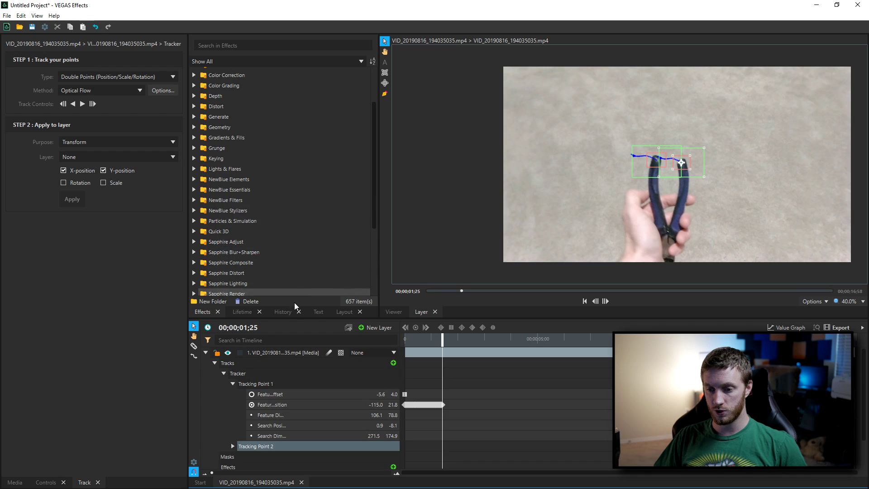
pyautogui.scroll(-1, 271, 399)
pyautogui.click(232, 412)
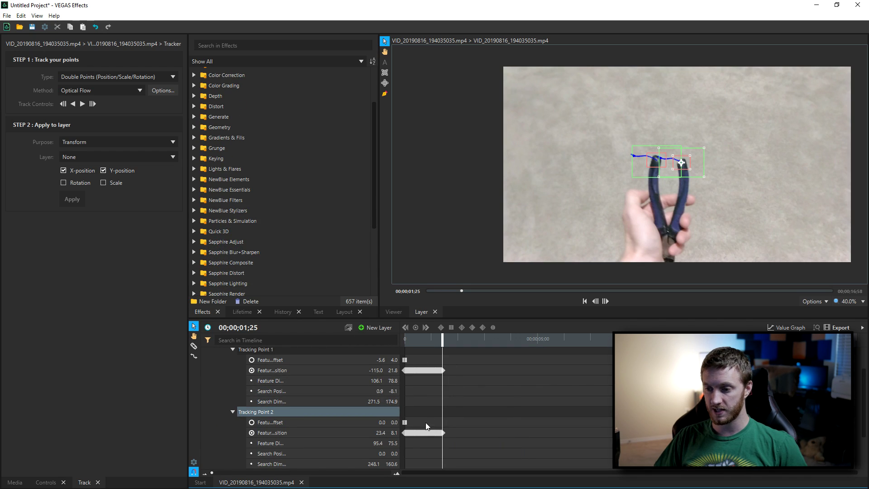
pyautogui.scroll(1, 336, 379)
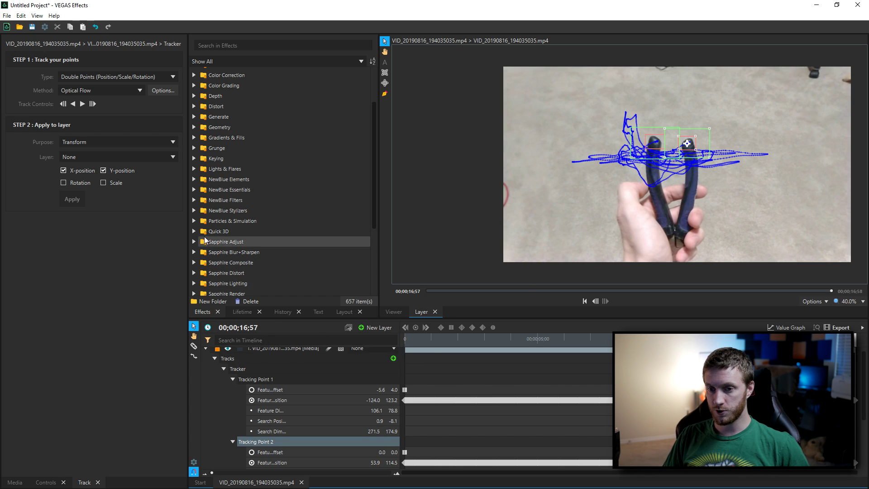
pyautogui.moveTo(868, 251); pyautogui.dragTo(77, 188)
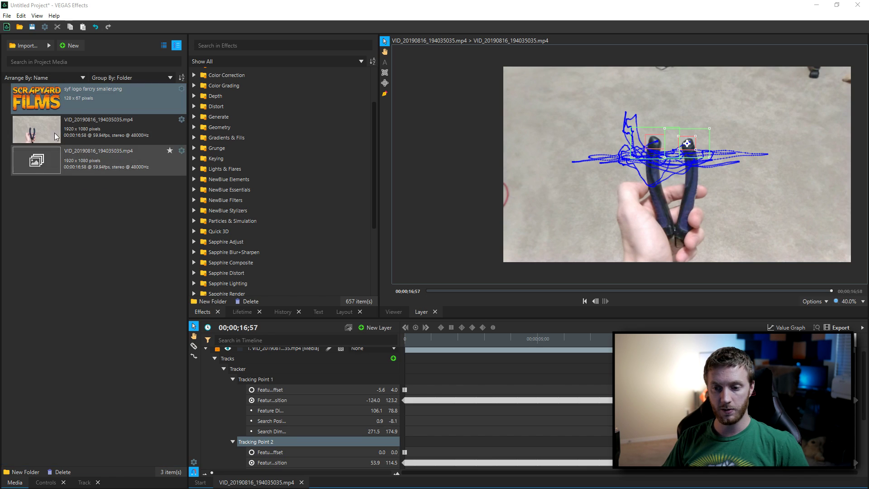
# - Drag the syf logo farcry smaller.png image from the media into the composition
pyautogui.scroll(1, 292, 373)
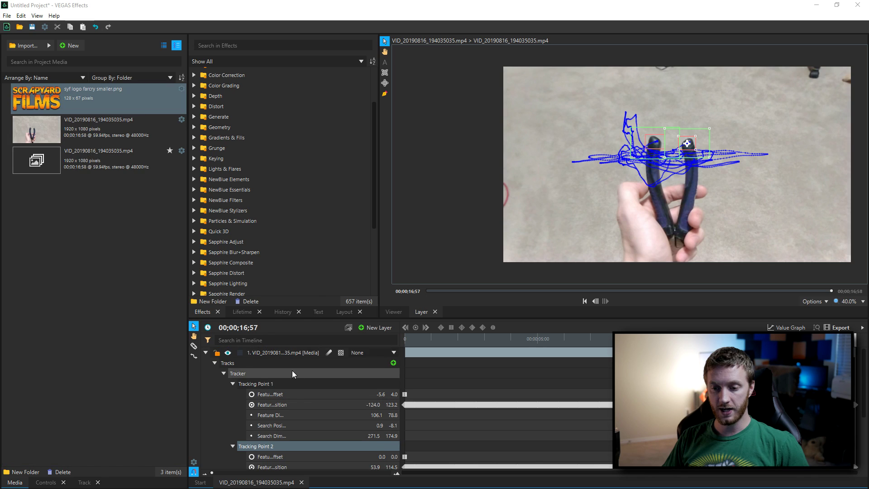
pyautogui.moveTo(31, 92); pyautogui.dragTo(254, 322)
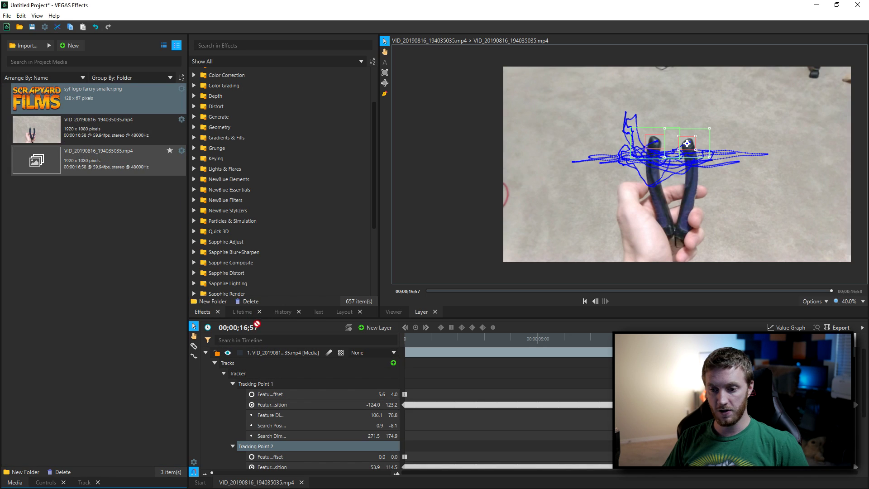
# - Add the logo as a layer above the video and scale it up over the pliers tips
pyautogui.moveTo(261, 352); pyautogui.dragTo(262, 353)
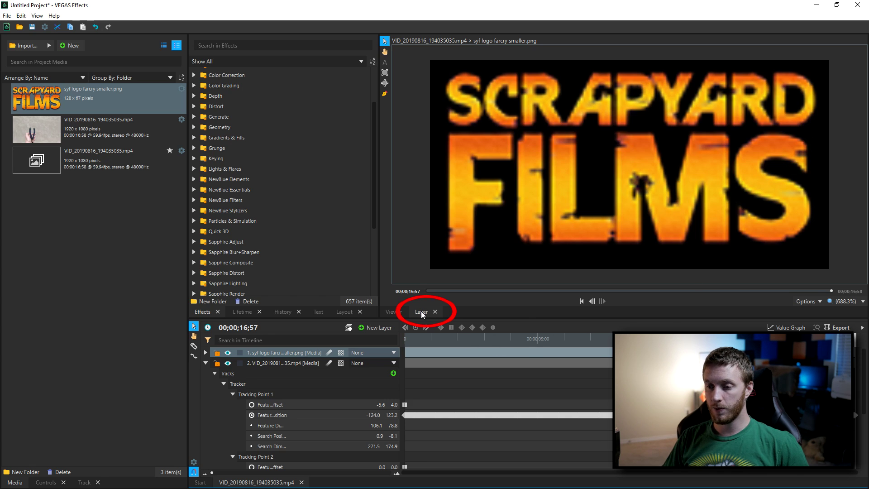
pyautogui.click(393, 311)
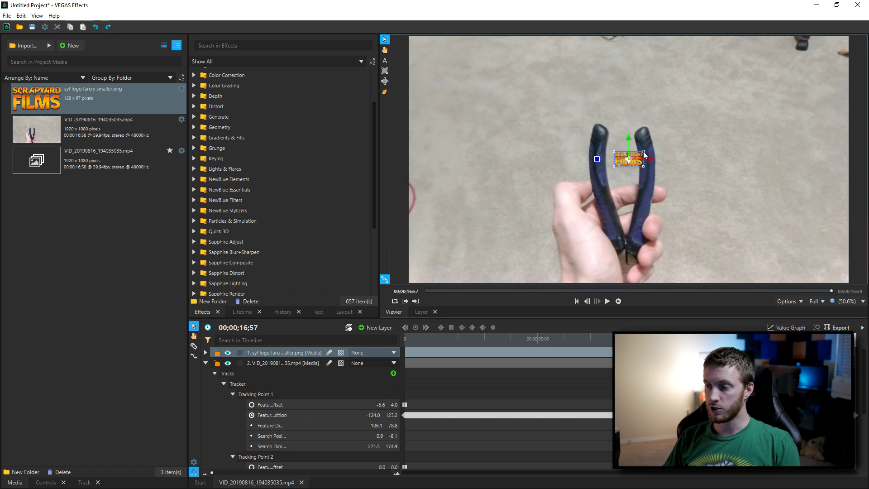
pyautogui.moveTo(643, 151); pyautogui.dragTo(671, 136)
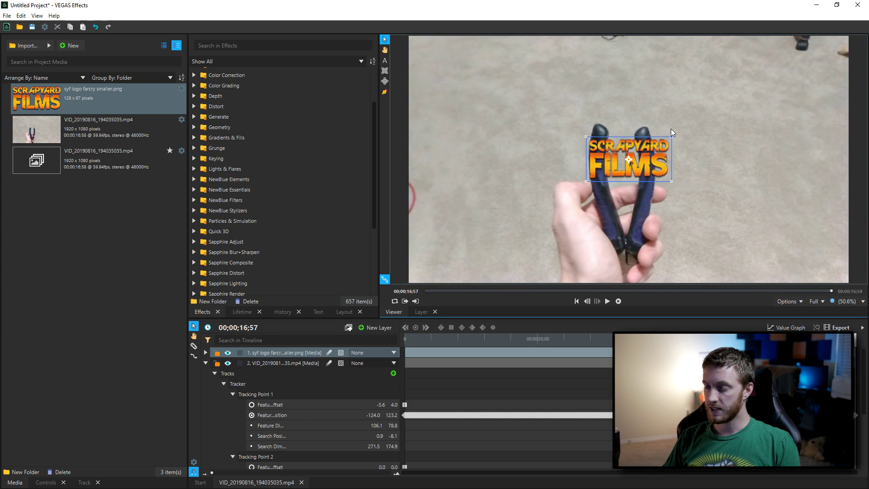
pyautogui.click(282, 362)
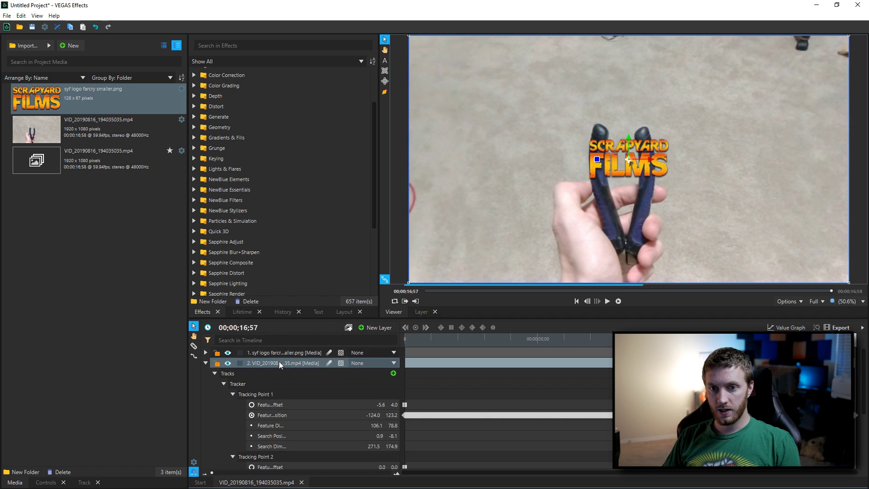
# - Select Tracking Point 1, open the tracker's apply settings, and try Purpose and Layer options, ending on Stabilize
pyautogui.click(267, 393)
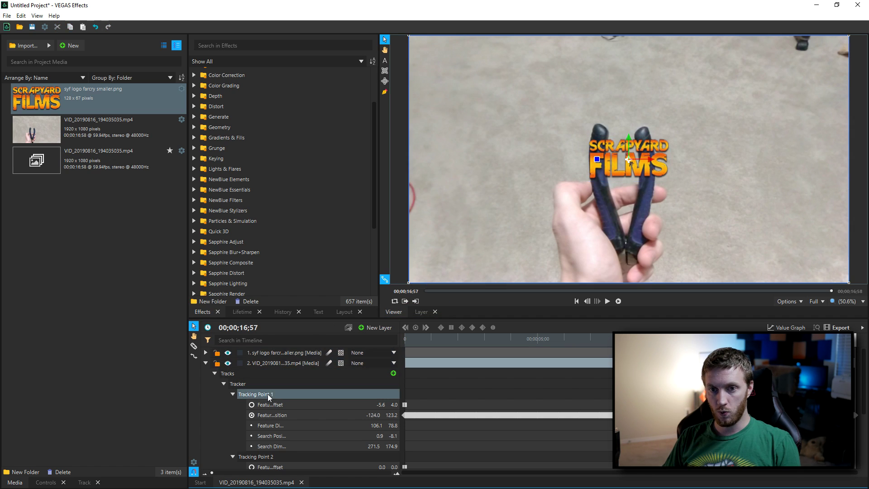
pyautogui.click(84, 483)
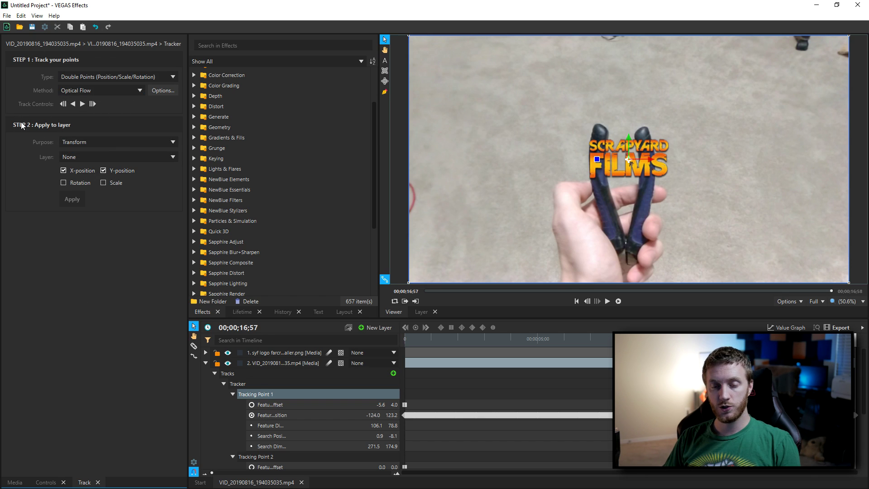
pyautogui.click(64, 170)
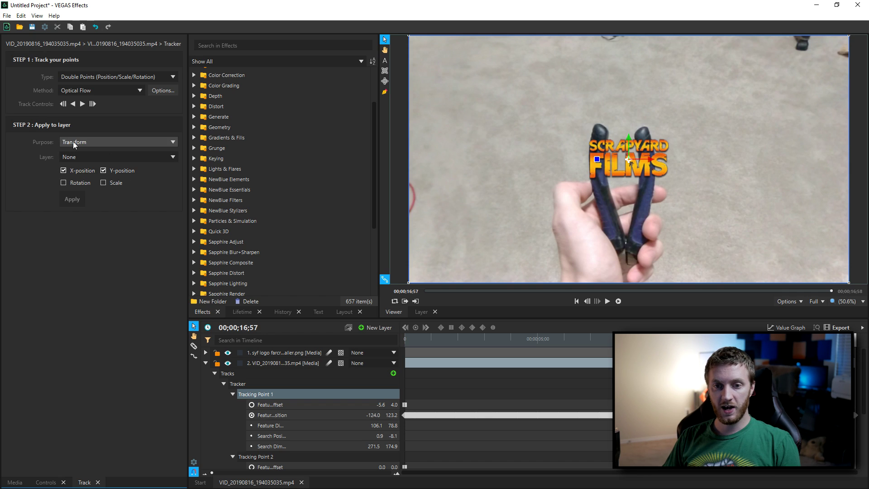
pyautogui.click(102, 141)
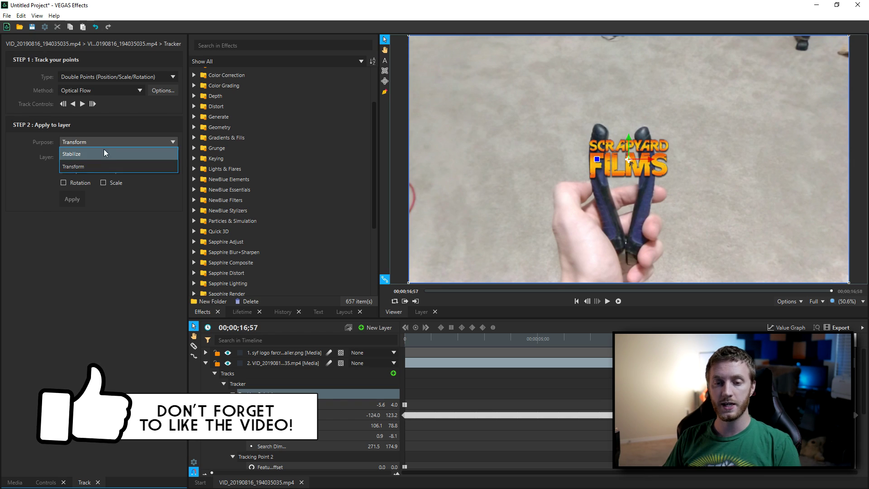
pyautogui.click(108, 244)
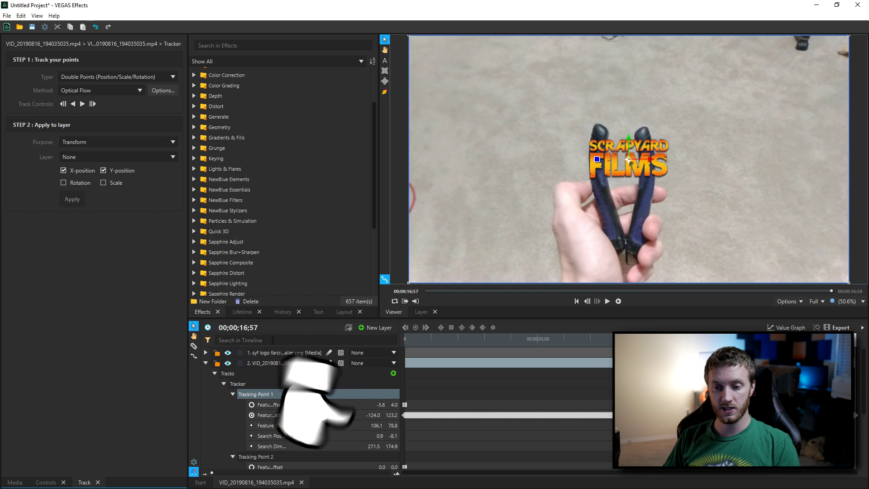
pyautogui.click(121, 155)
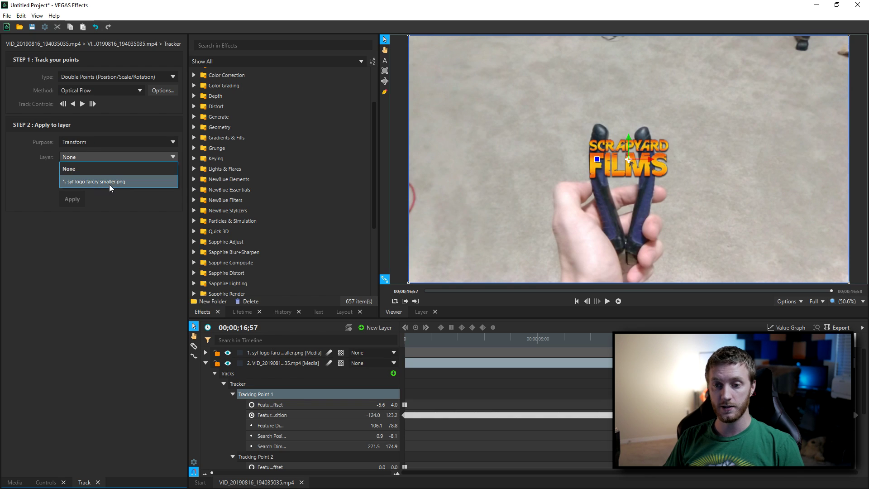
pyautogui.click(87, 142)
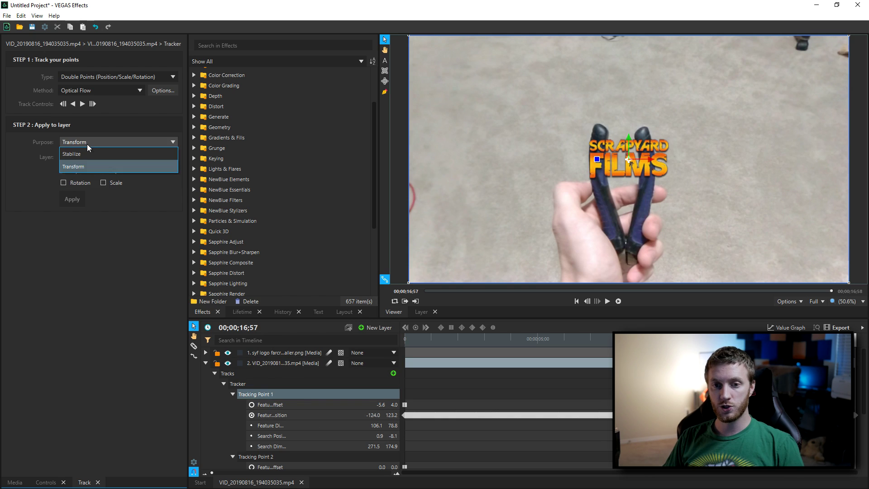
pyautogui.click(86, 158)
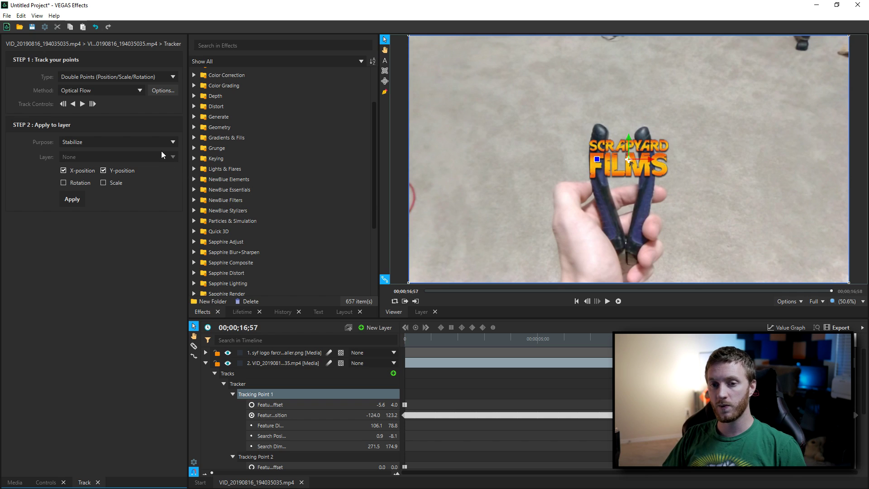
# - Set Purpose to Transform, target the logo layer, and apply the two-point track
pyautogui.click(158, 144)
pyautogui.click(99, 164)
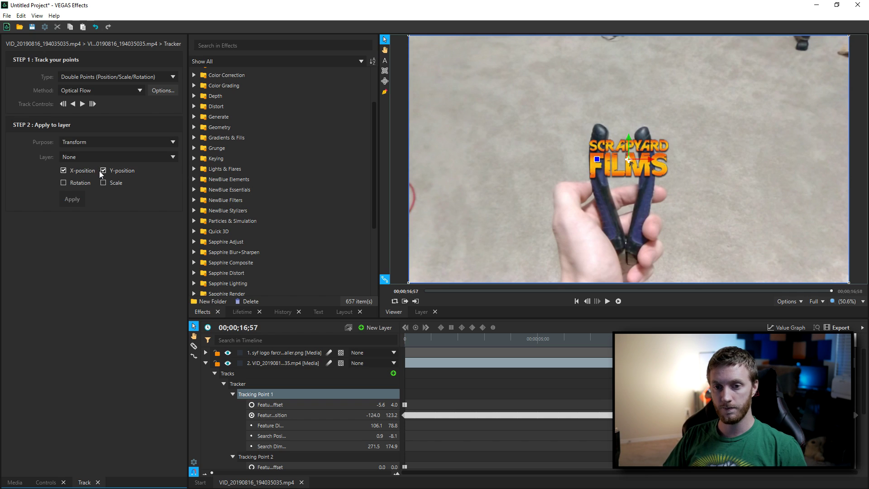
pyautogui.click(72, 156)
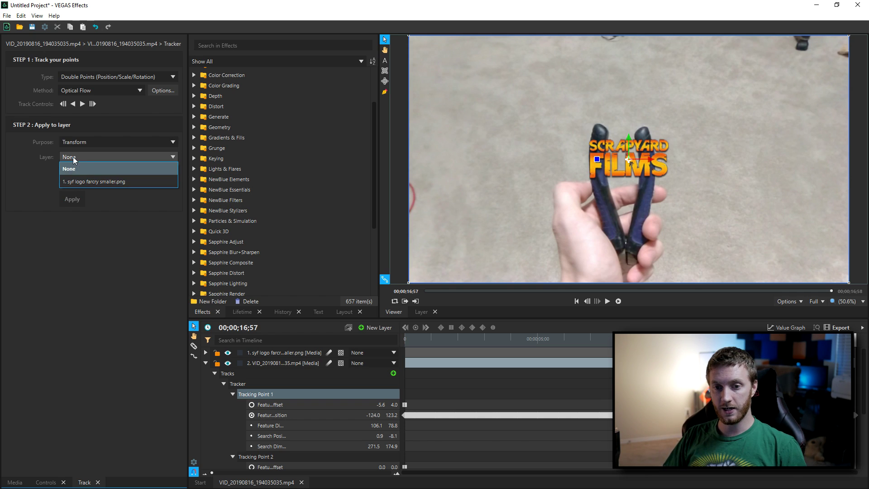
pyautogui.click(89, 181)
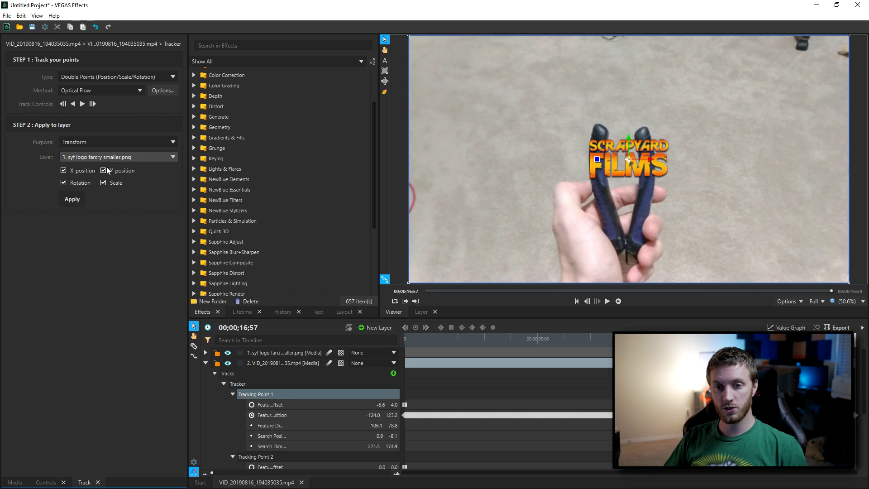
pyautogui.click(71, 199)
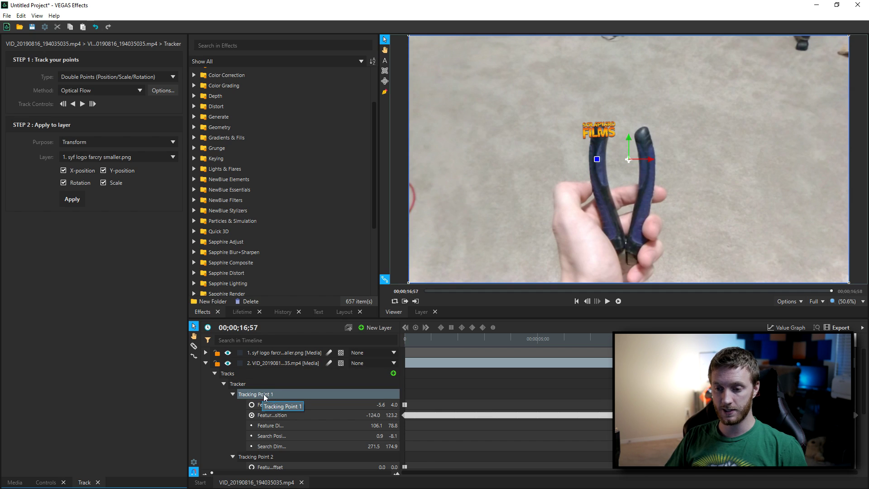
pyautogui.click(206, 362)
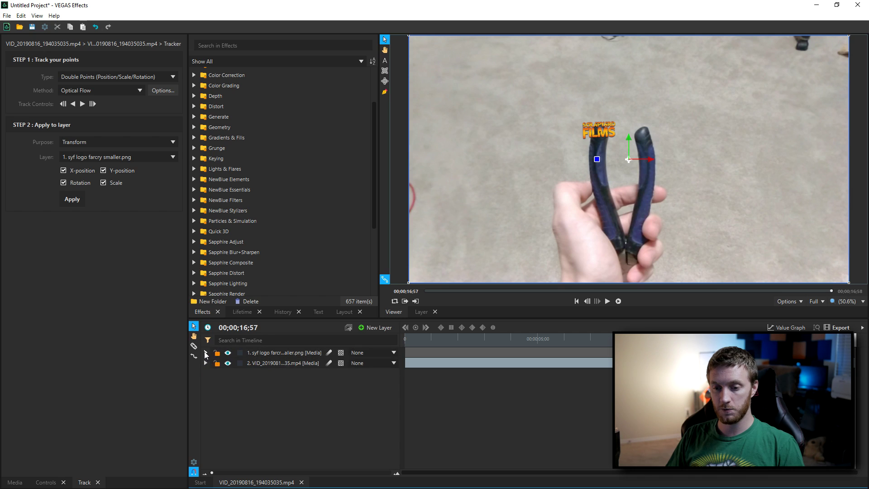
# - Expand the logo layer's Transform group, check its Position, Scale and Rotation keyframes, and rewind
pyautogui.click(206, 352)
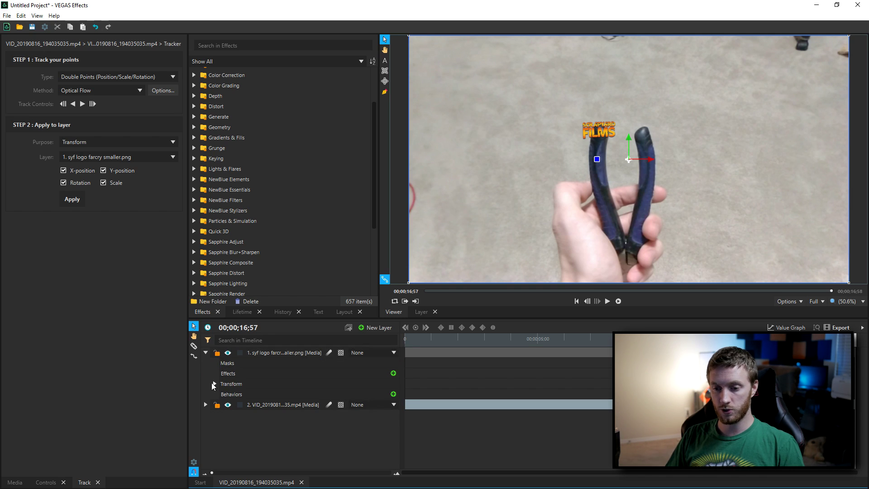
pyautogui.click(212, 384)
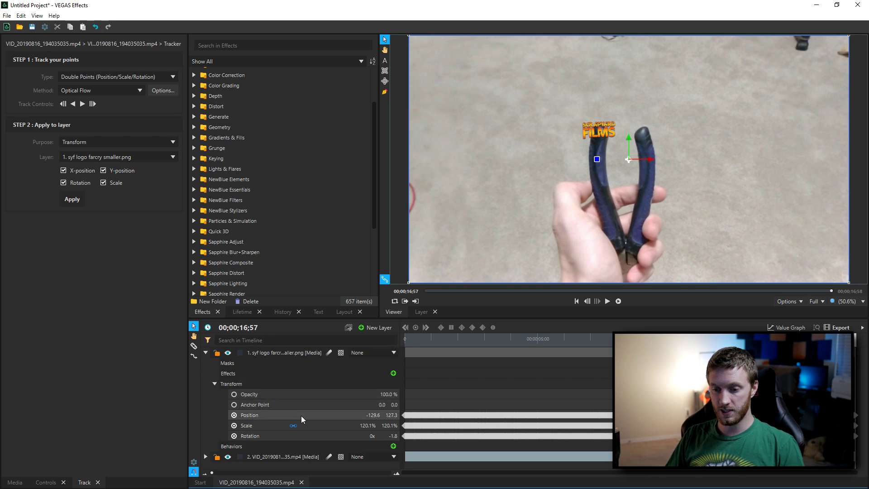
pyautogui.moveTo(415, 414)
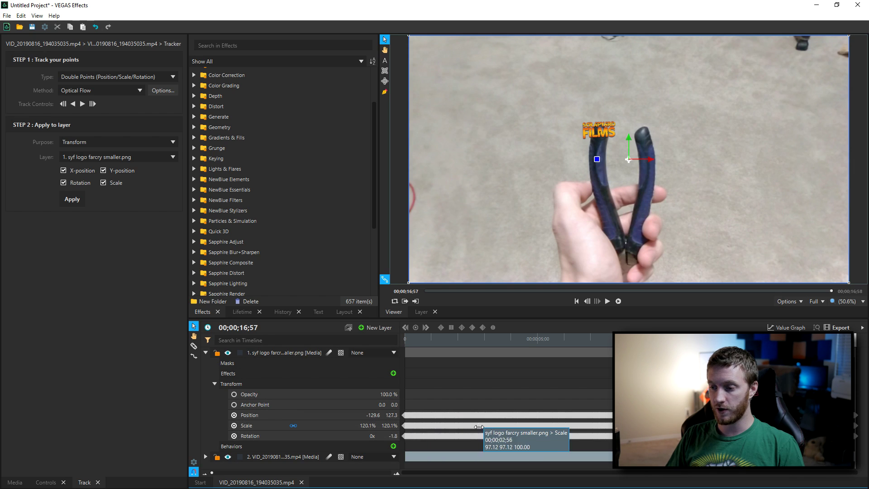
pyautogui.scroll(3, 475, 428)
pyautogui.moveTo(486, 425)
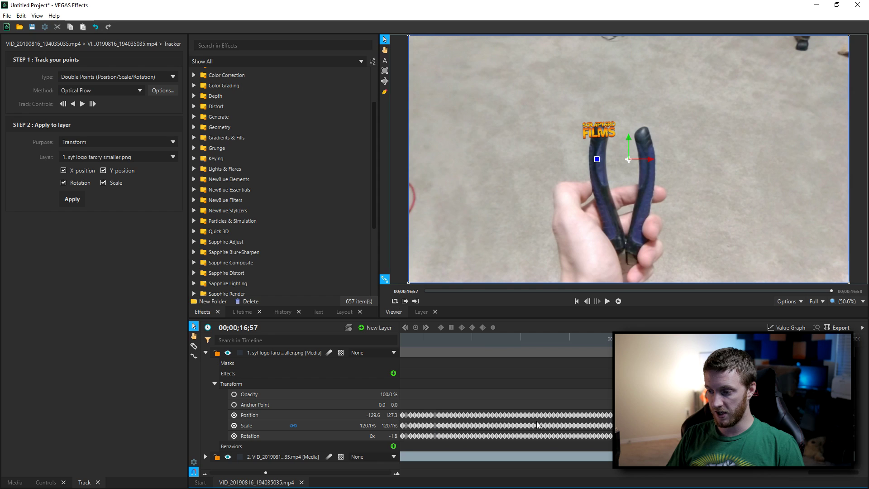
pyautogui.scroll(-4, 534, 425)
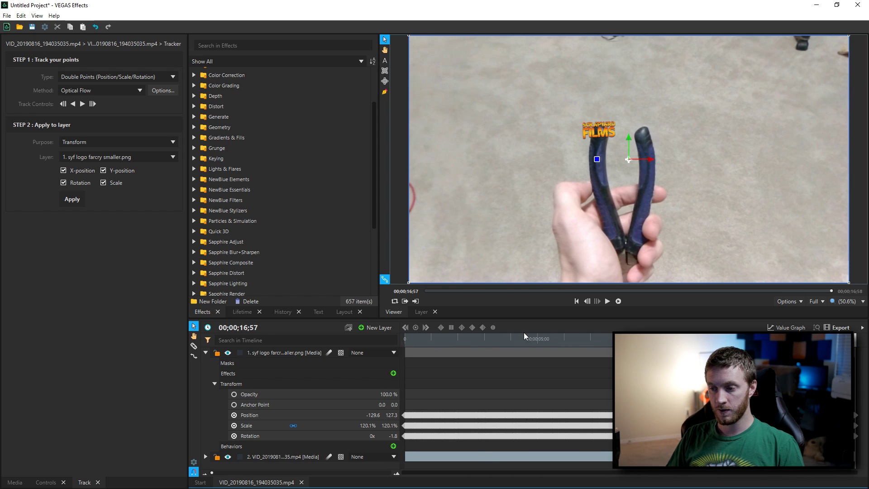
pyautogui.moveTo(863, 342); pyautogui.dragTo(403, 340)
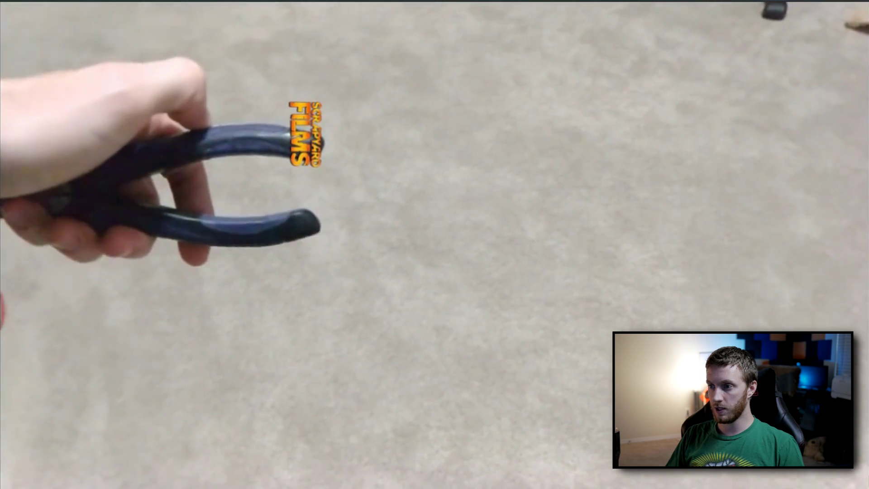
# - Stop the preview and replay it to watch the logo follow the left pliers tip
pyautogui.press('space')
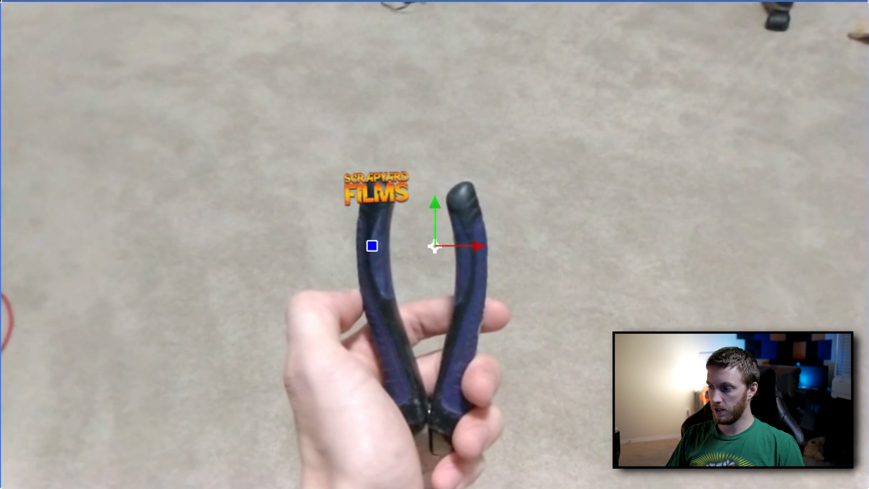
pyautogui.press('space')
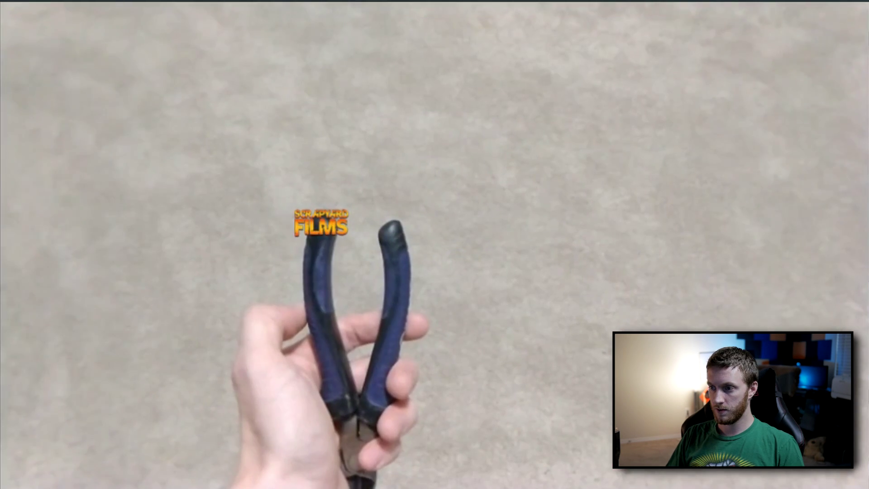